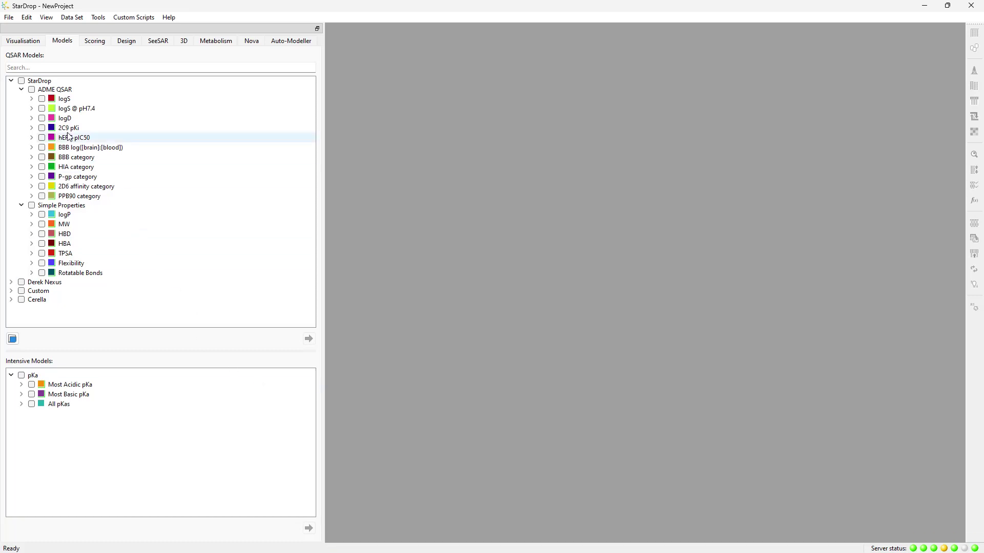
Open the HistamineH1.add data set from the Matched Series Analysis worked examples folder.
click(9, 17)
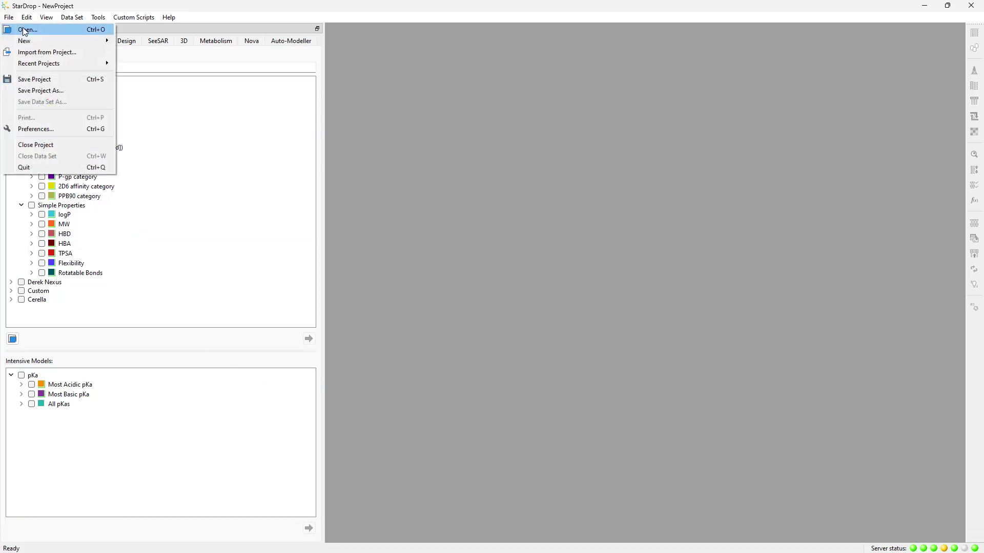
click(24, 30)
click(178, 112)
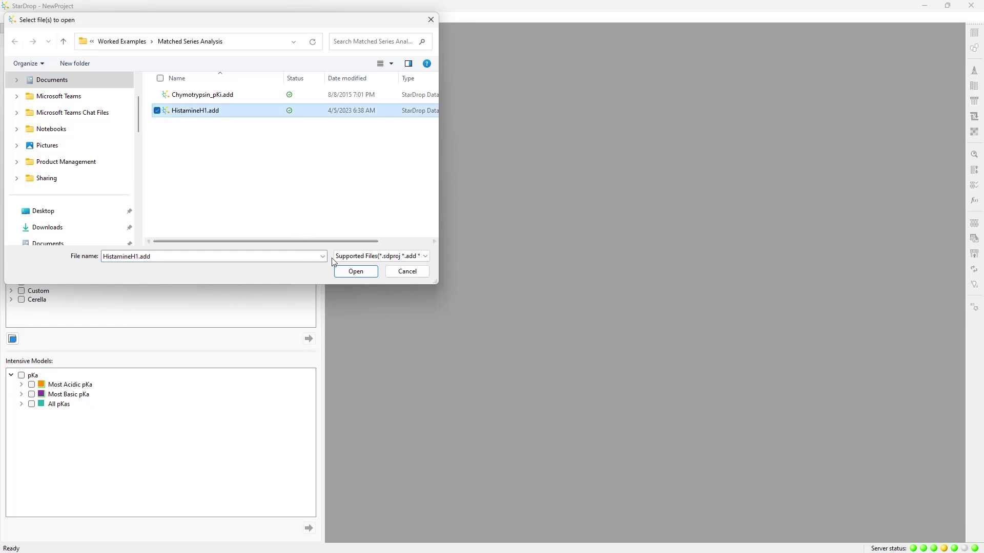
click(351, 269)
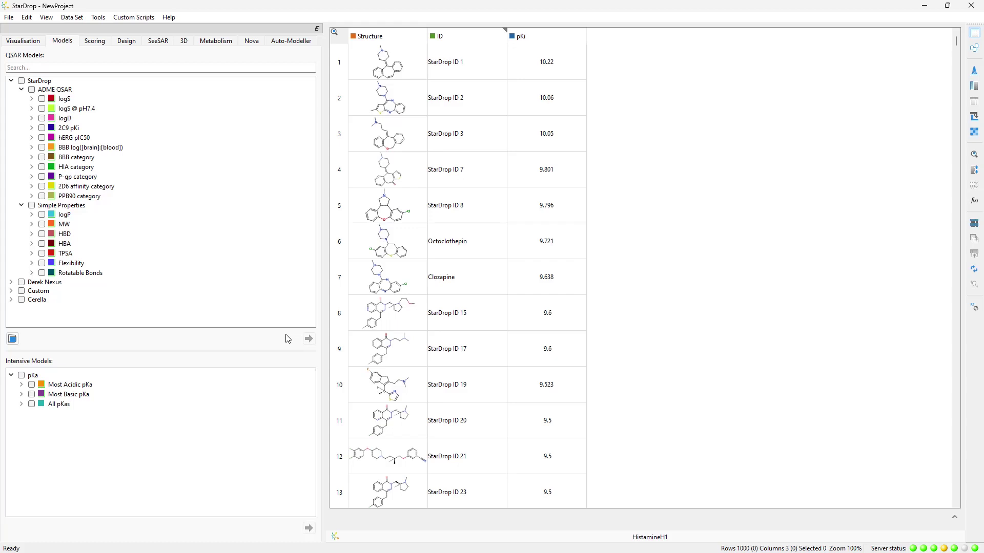
Start a Nova Matched Series Analysis that seeks to increase pKi using the chembl33_pic50.msb knowledge base.
click(252, 43)
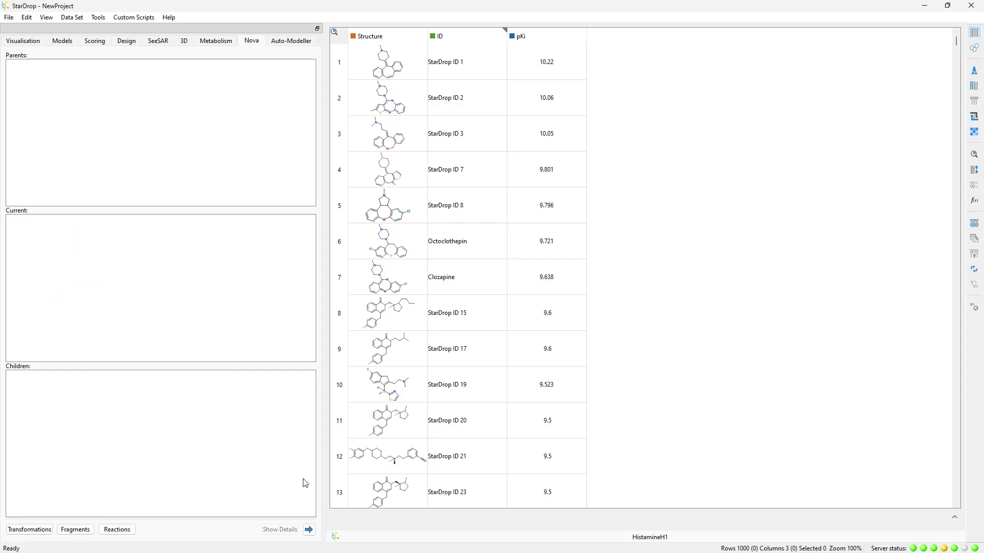
click(309, 530)
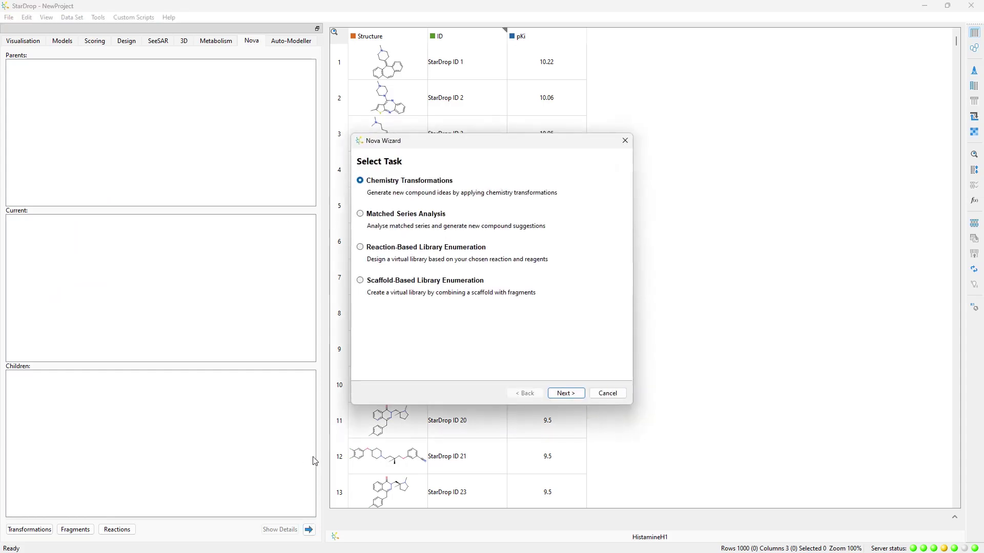
click(360, 215)
click(566, 393)
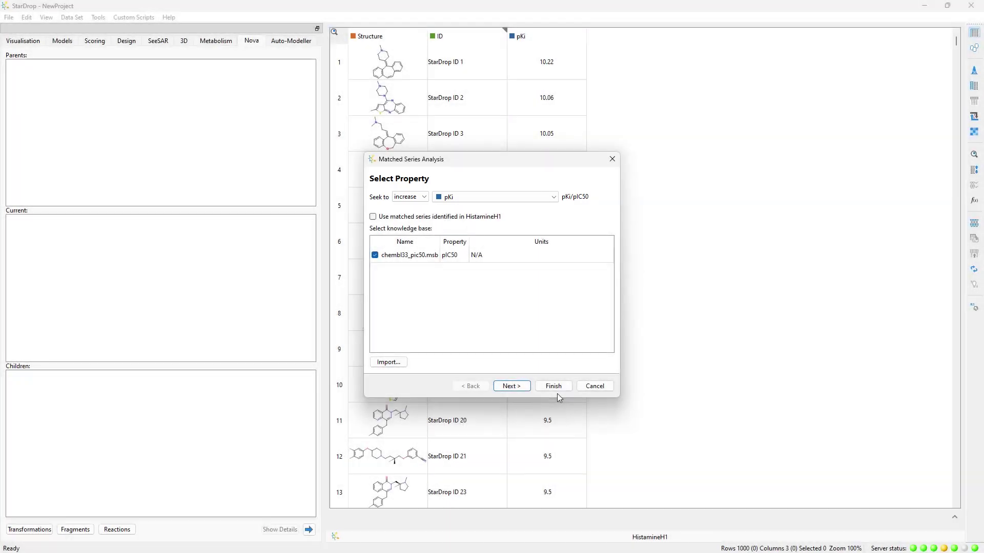
click(514, 388)
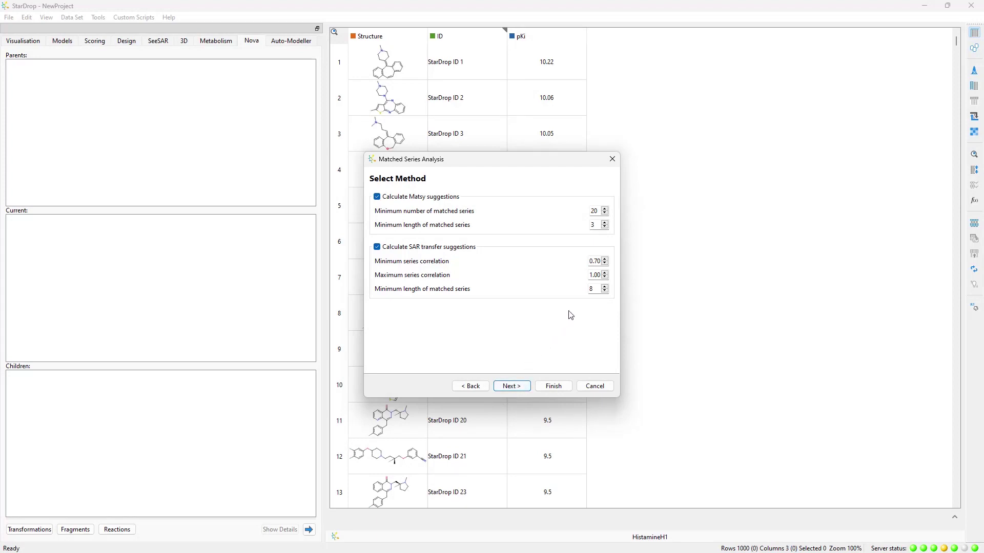
Set the minimum length of matched series for SAR transfer suggestions to 7.
double_click(589, 290)
text(7)
click(511, 387)
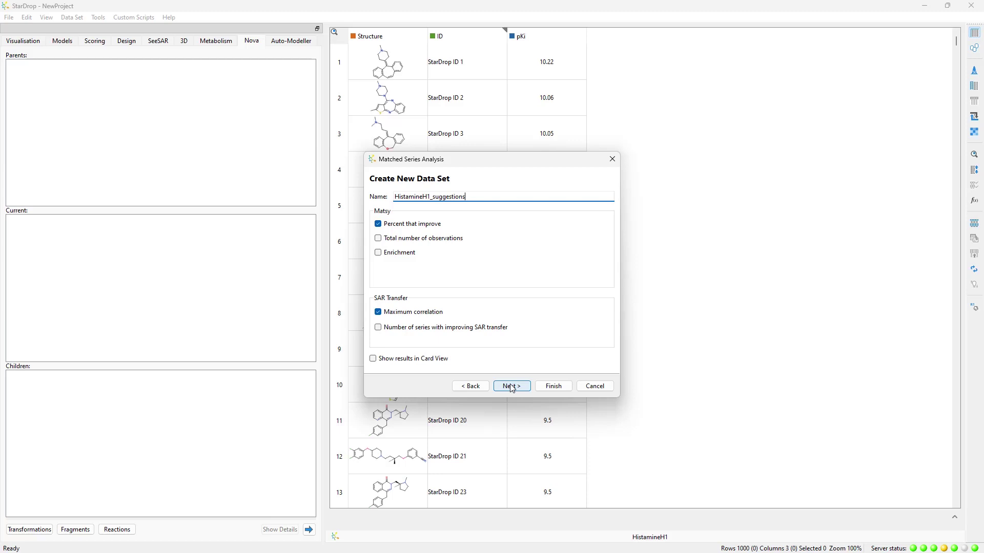
Add total number of observations and enrichment to the HistamineH1_suggestions output, and run the analysis with the Undesirable fragments filter.
click(378, 238)
click(380, 255)
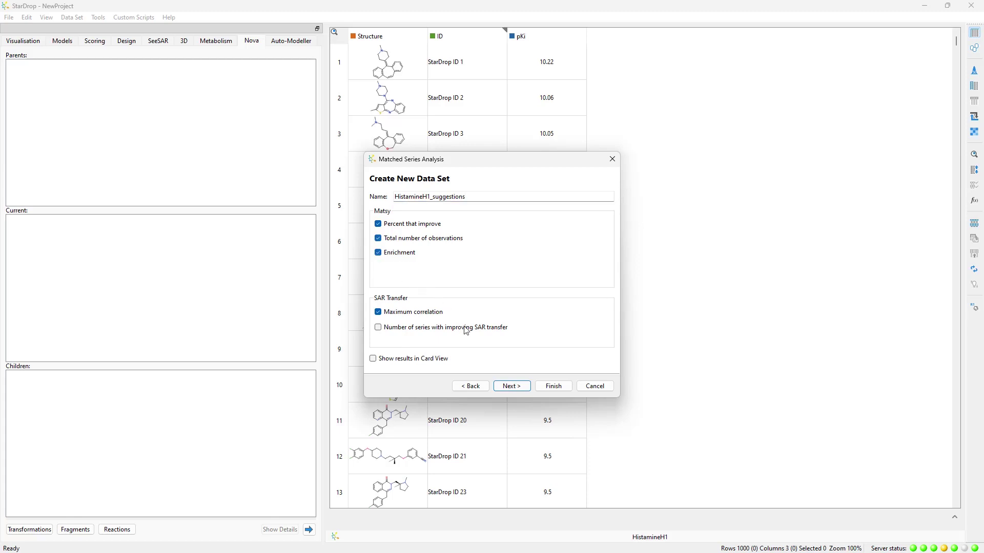
click(512, 388)
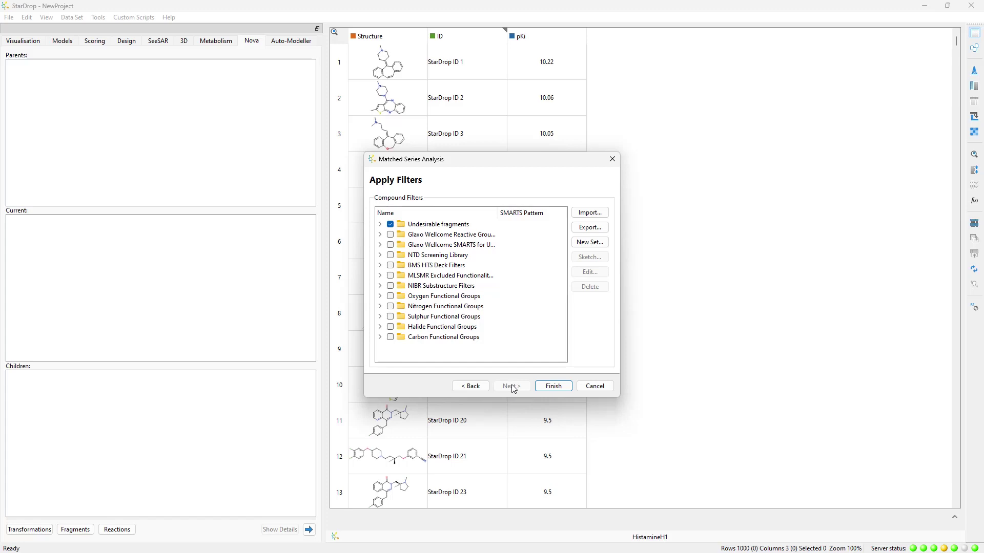
click(553, 387)
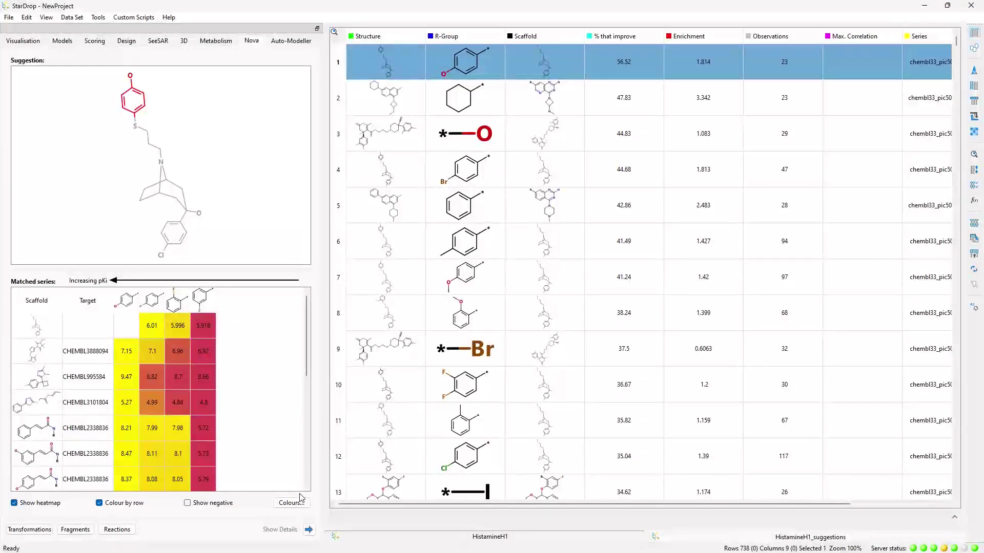
Examine the matched series behind the hydroxyl suggestion in row 3, including the scaffold for target CHEMBL997779.
click(338, 136)
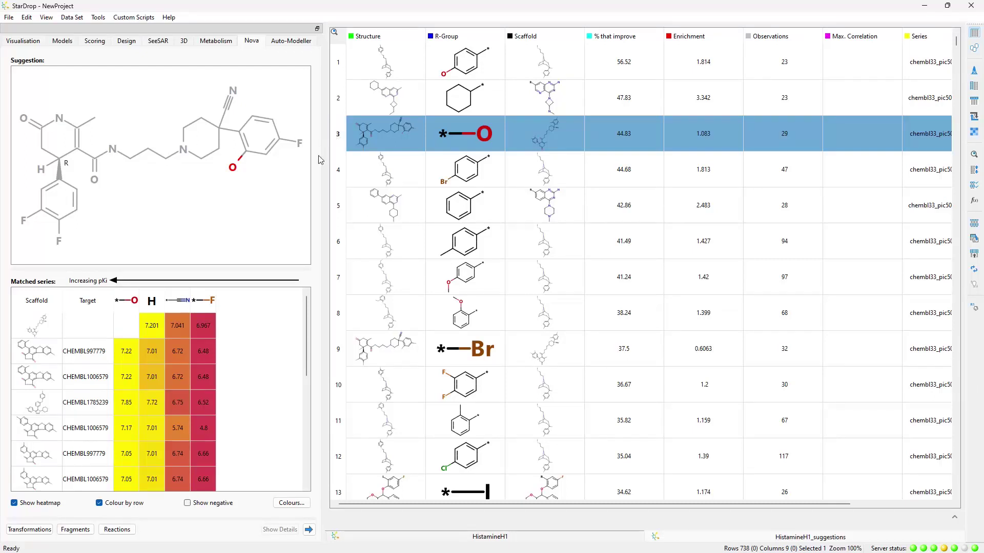
click(88, 352)
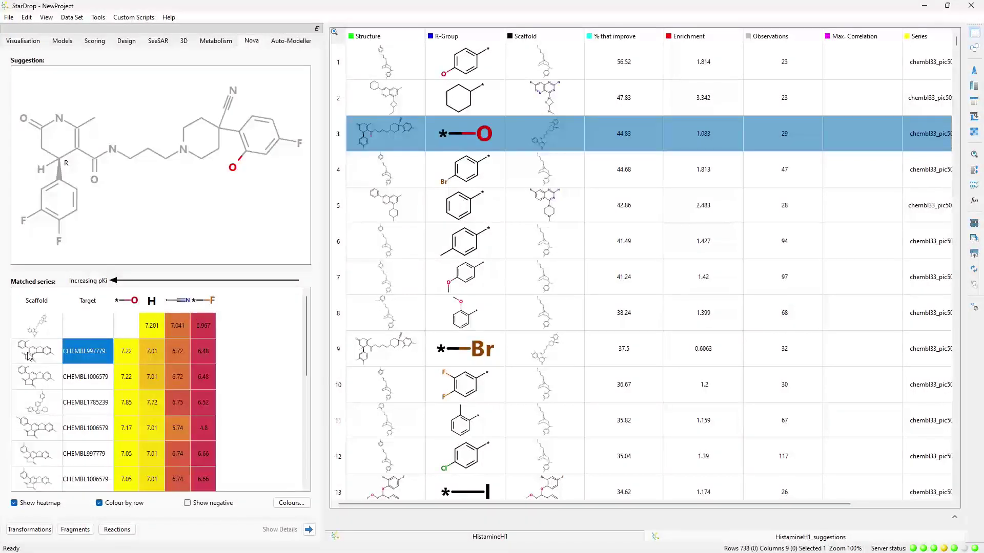
mouse_move(28, 356)
Examine the full list of matched series supporting the nitrile suggestion in row 21.
scroll(383, 431, down, 3)
scroll(384, 432, down, 3)
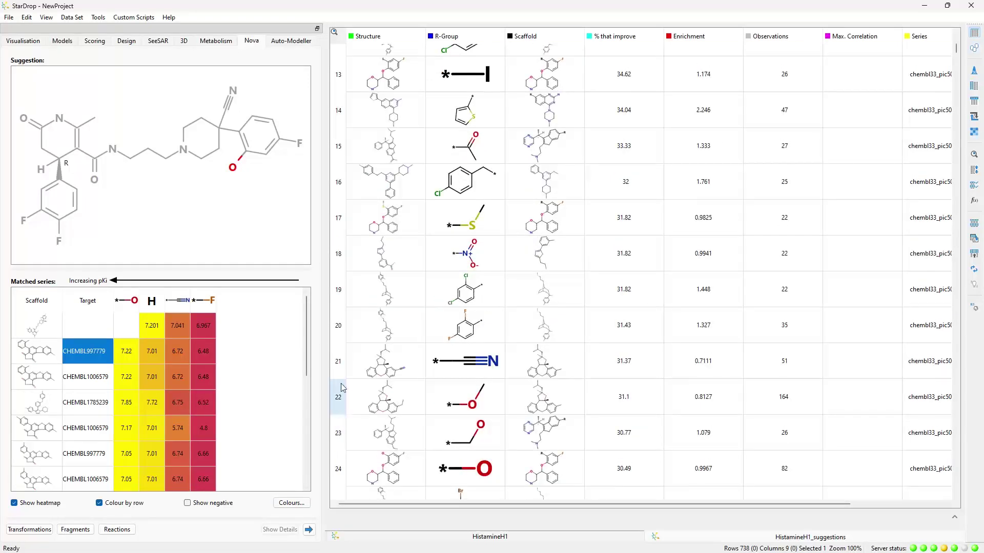
click(340, 370)
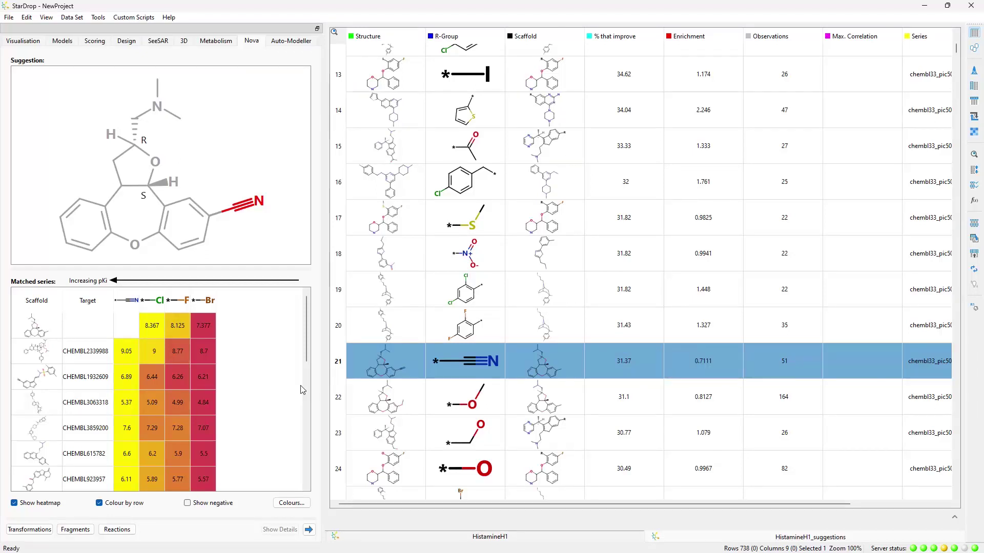
drag(306, 361, 306, 484)
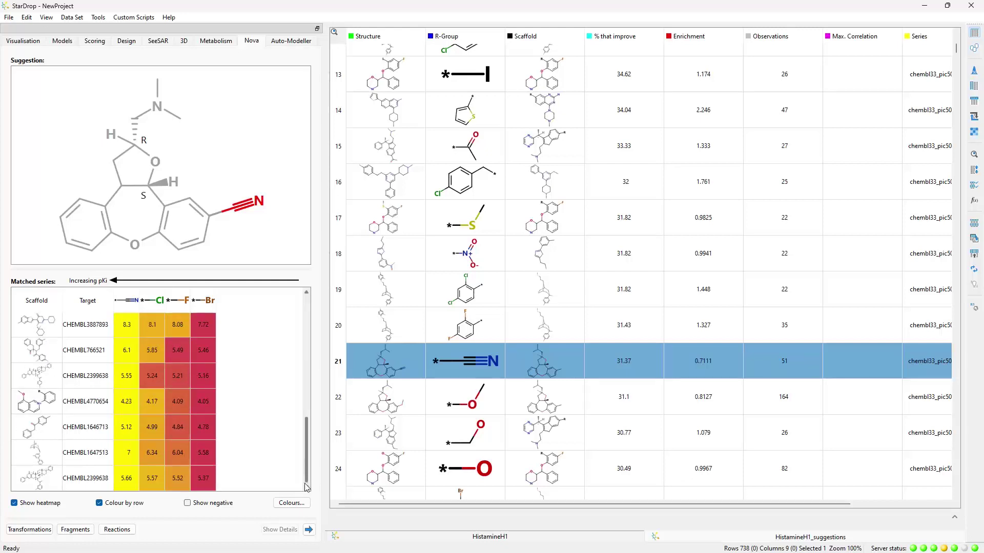
Show the negative matched series for the nitrile suggestion, review them, and hide them again.
click(188, 504)
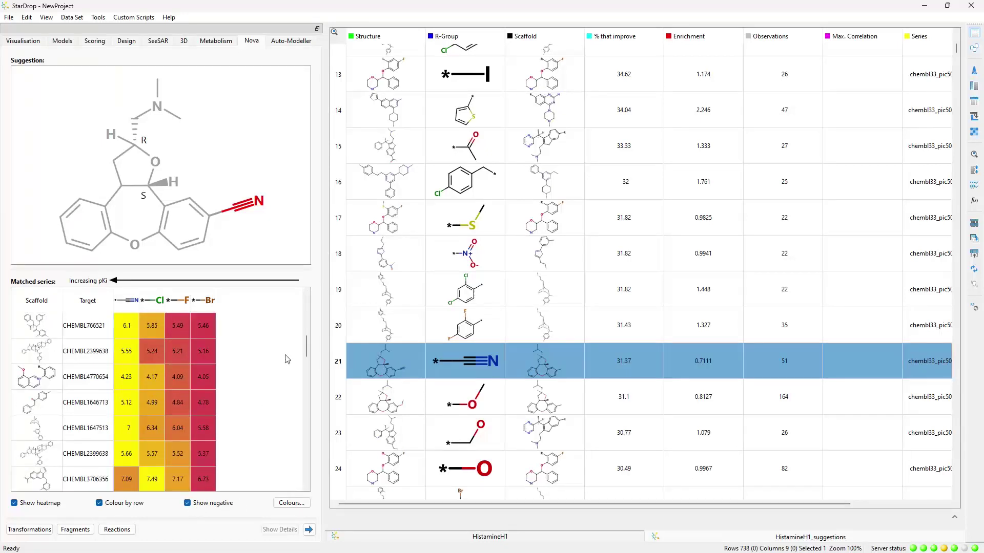
drag(306, 352, 305, 441)
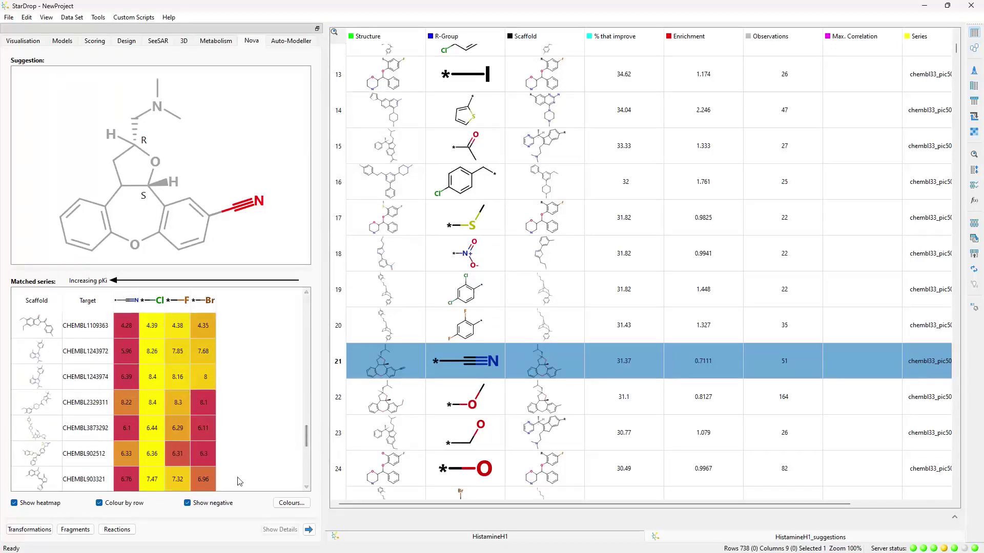
click(188, 504)
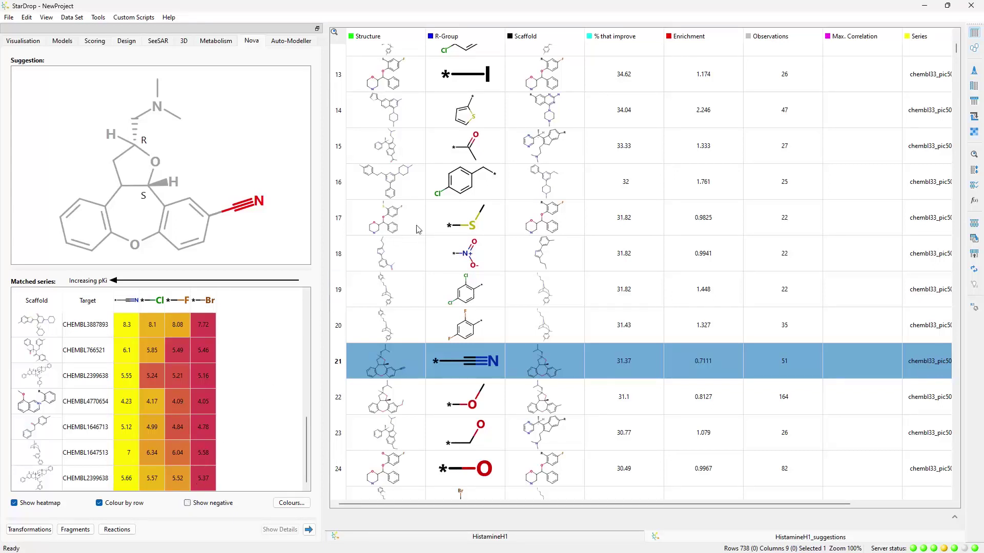
Sort the suggestions by Max. Correlation in descending order and go to the first rows.
right_click(845, 38)
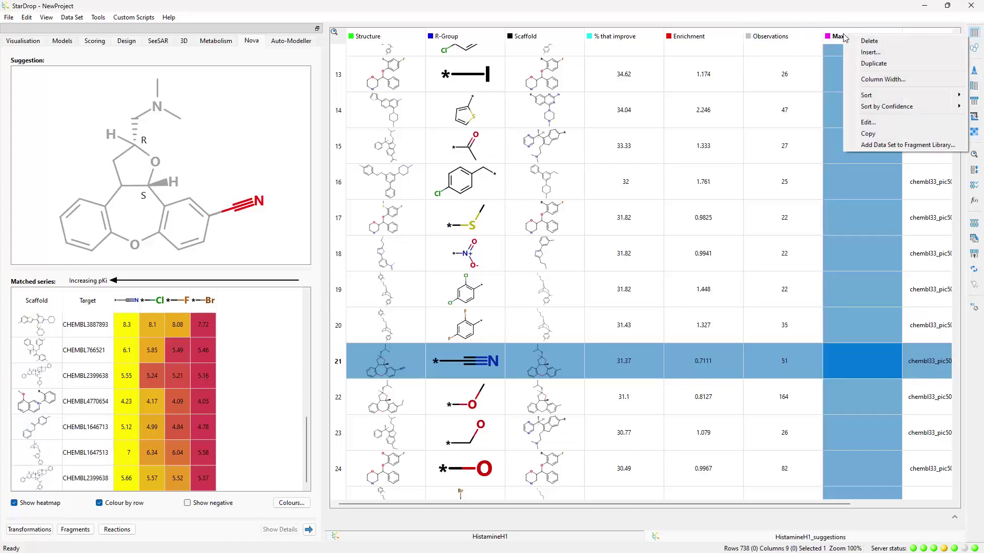
mouse_move(867, 96)
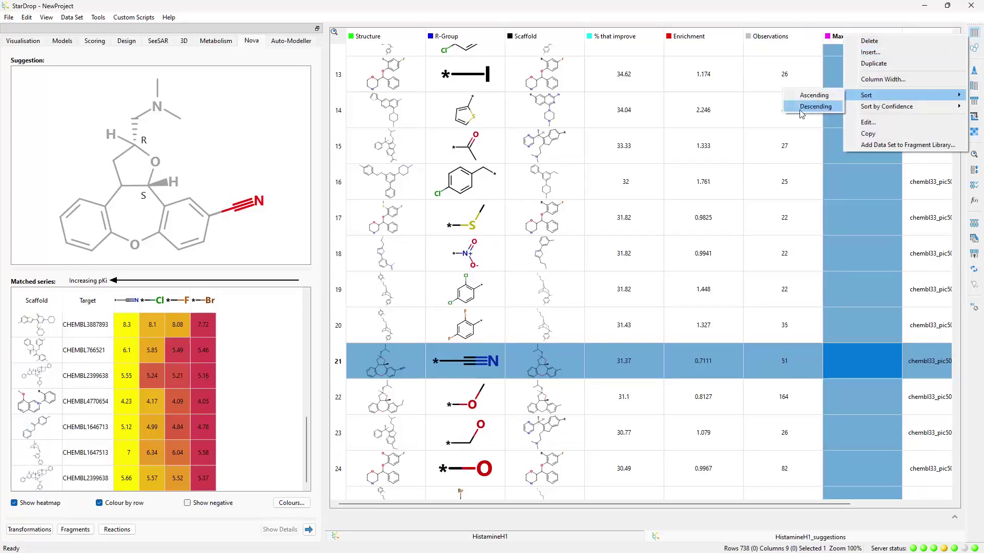
click(803, 109)
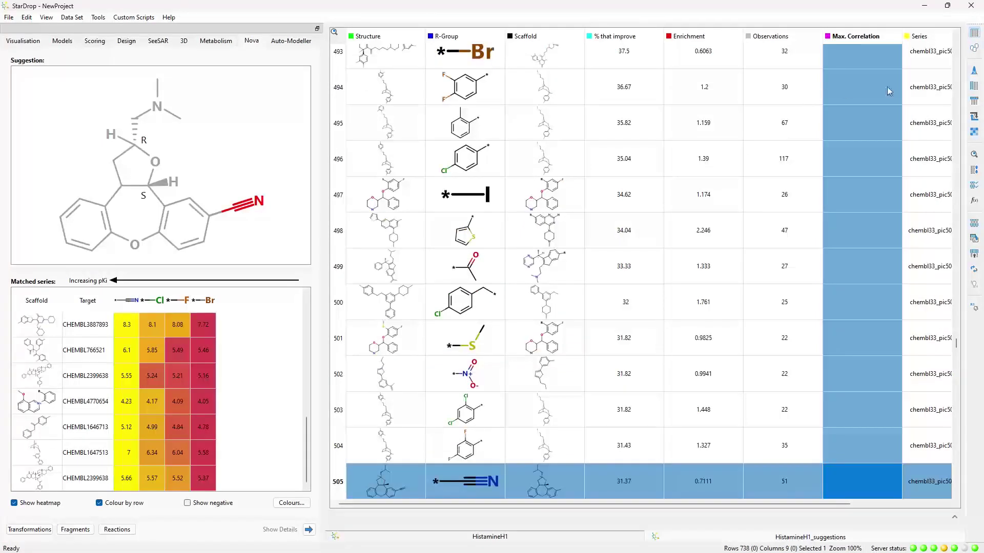
drag(956, 347, 956, 41)
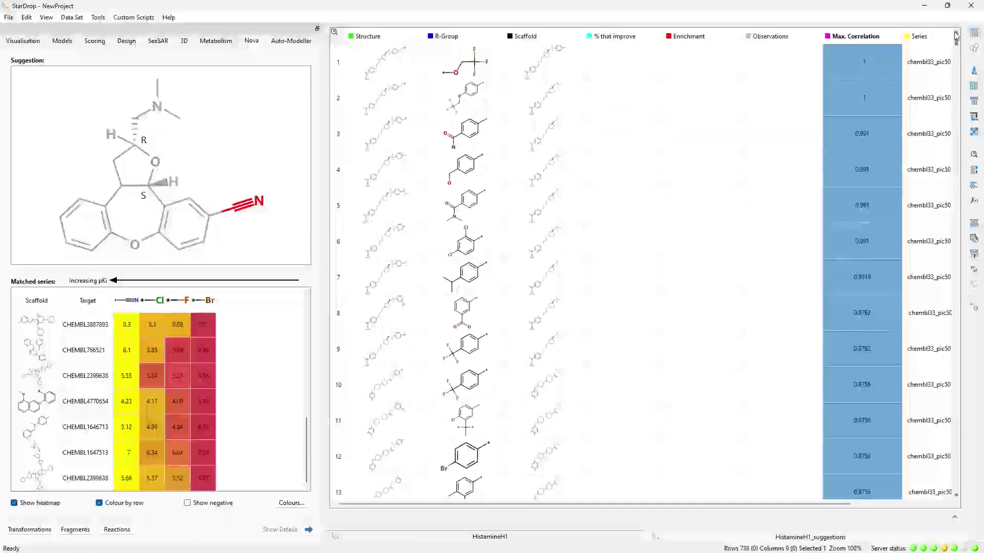
Examine the SAR transfer series for the suggestions in rows 3 and 6, resizing the Nova pane to view the full heatmaps.
click(342, 137)
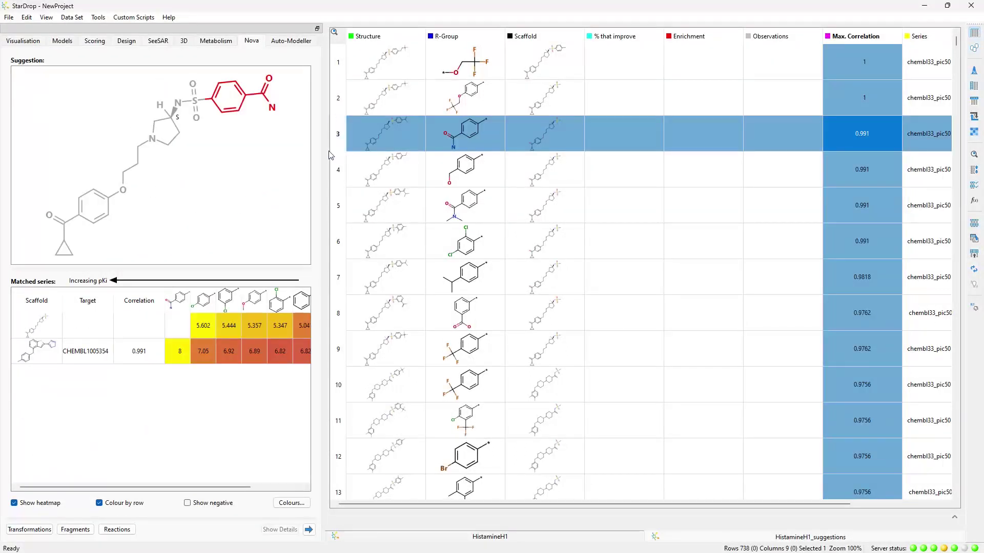
drag(325, 154, 384, 154)
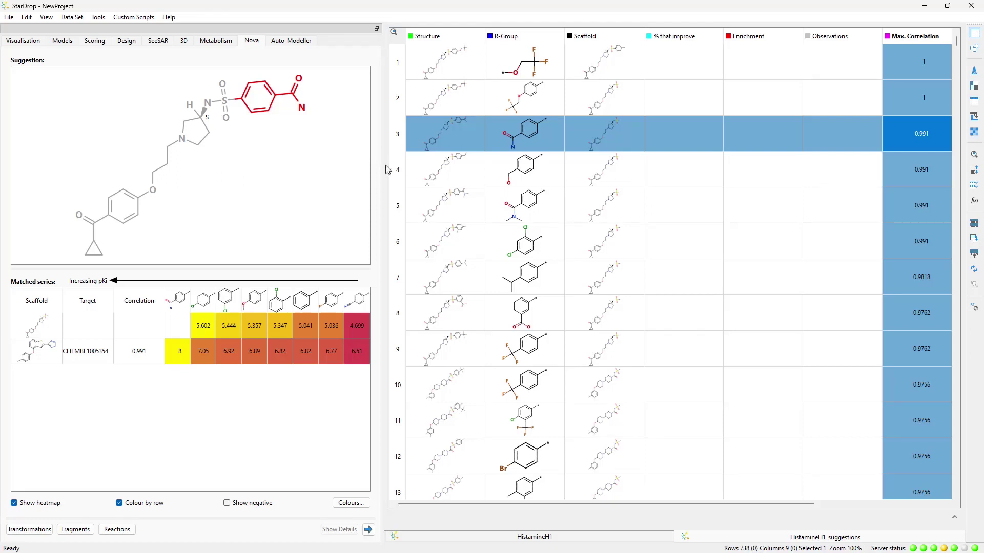
click(399, 246)
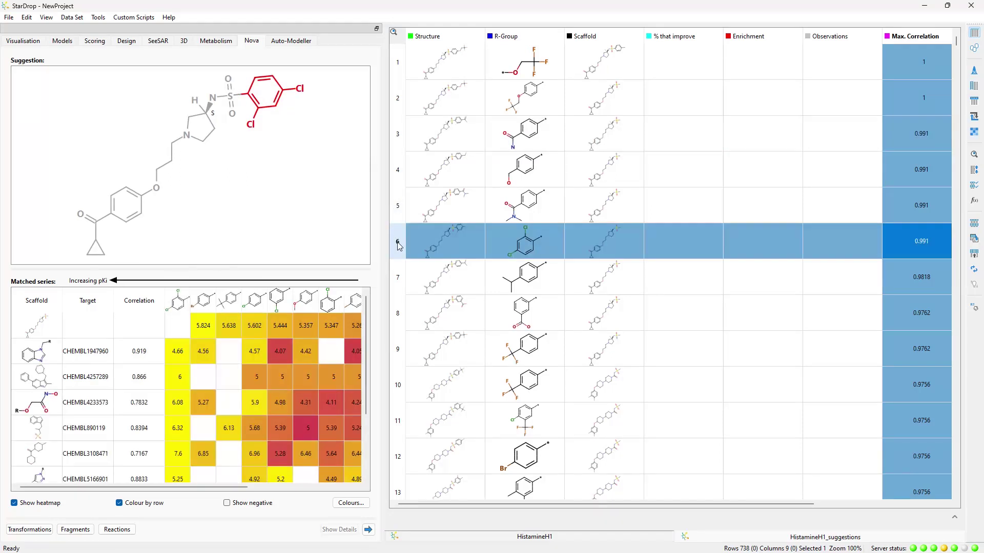
drag(399, 239, 630, 247)
mouse_move(613, 311)
mouse_down()
mouse_move(616, 377)
mouse_move(618, 320)
mouse_up()
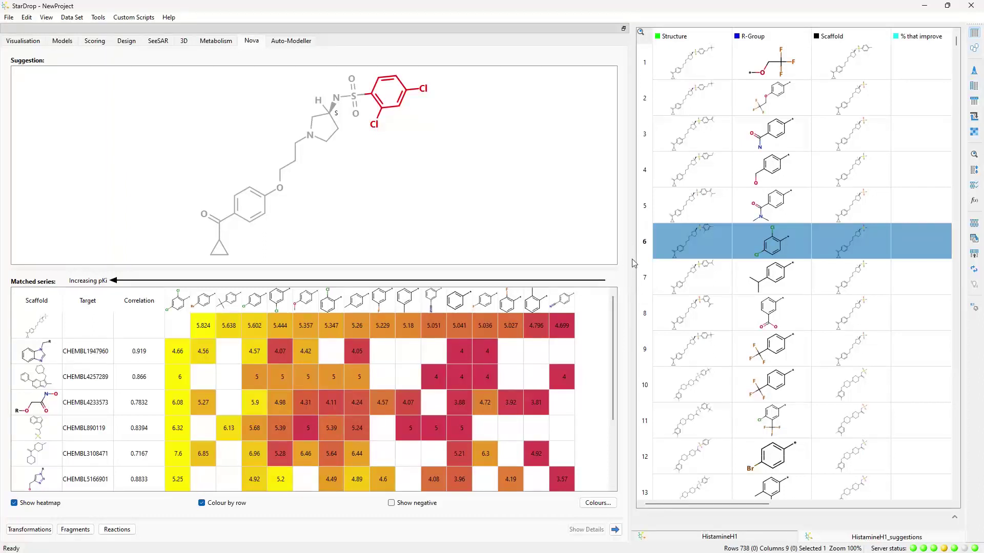
drag(630, 260, 418, 260)
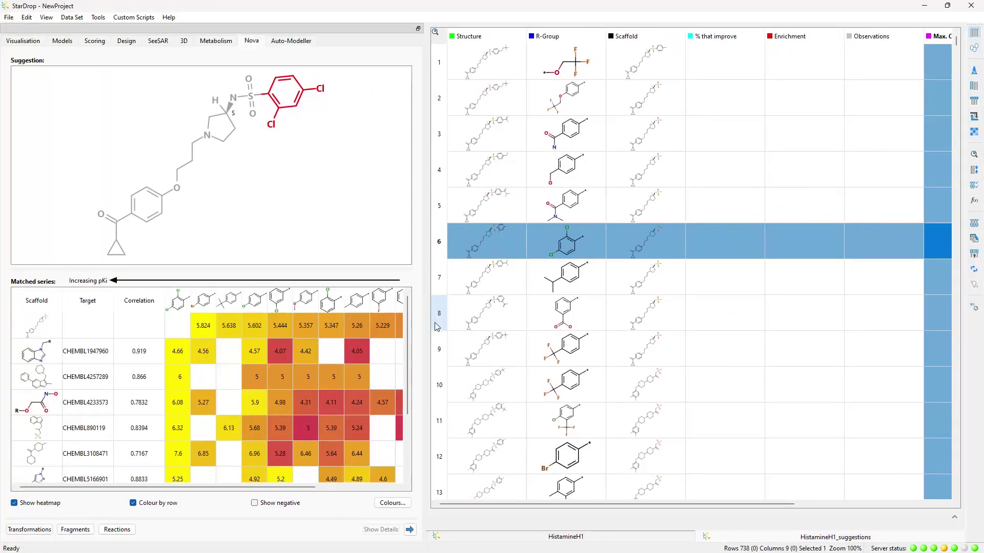
Examine the SAR transfer series for the carboxylic acid suggestion in row 8 and enlarge its CHEMBL2046255 scaffold.
click(439, 321)
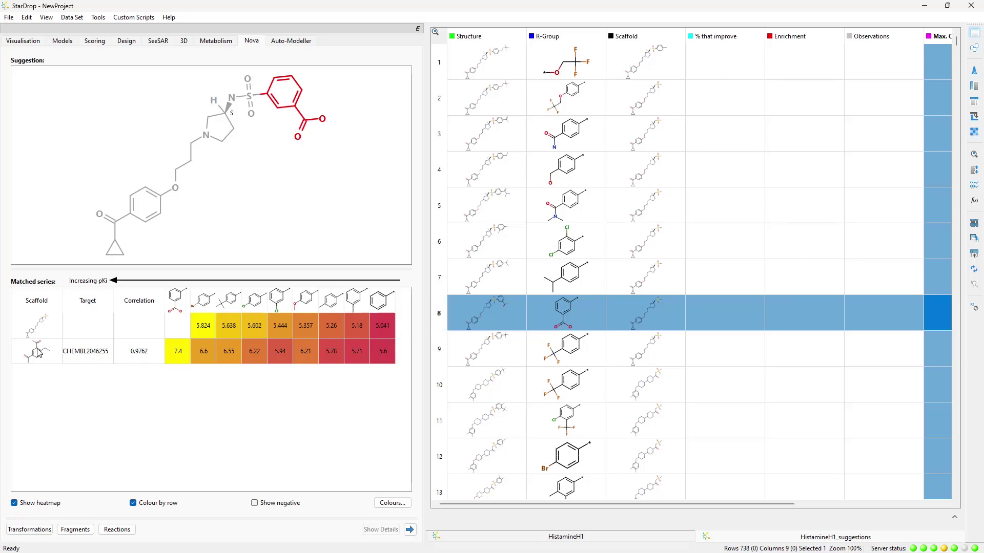
mouse_move(39, 352)
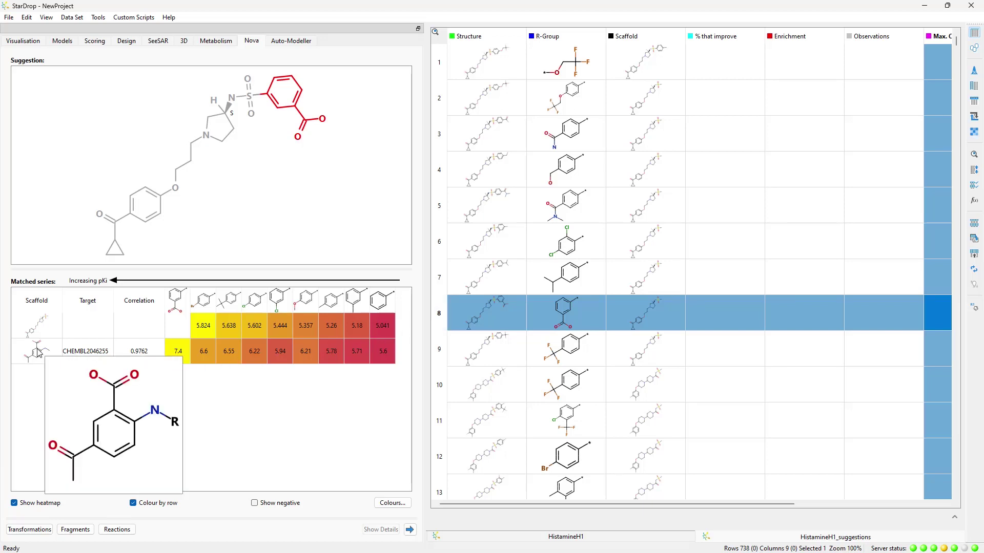